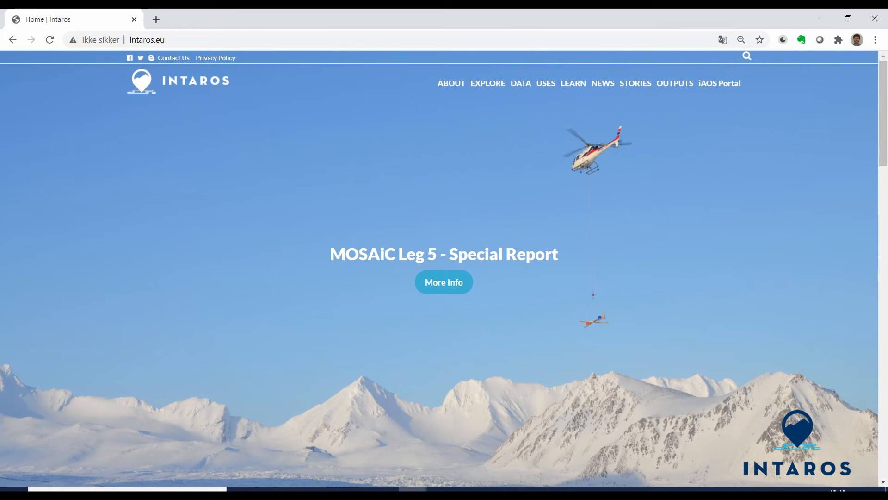
- Go to the INTAROS Data Catalogue and list its datasets
mouse_move(521, 89)
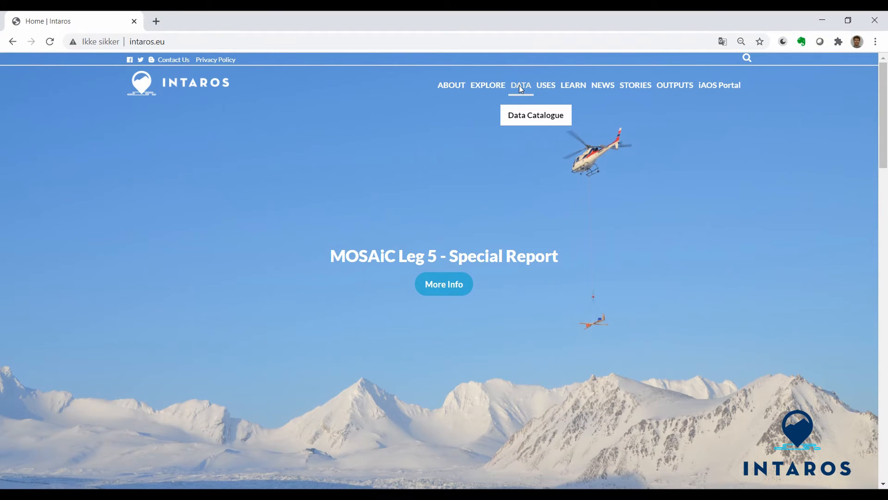
left_click(524, 121)
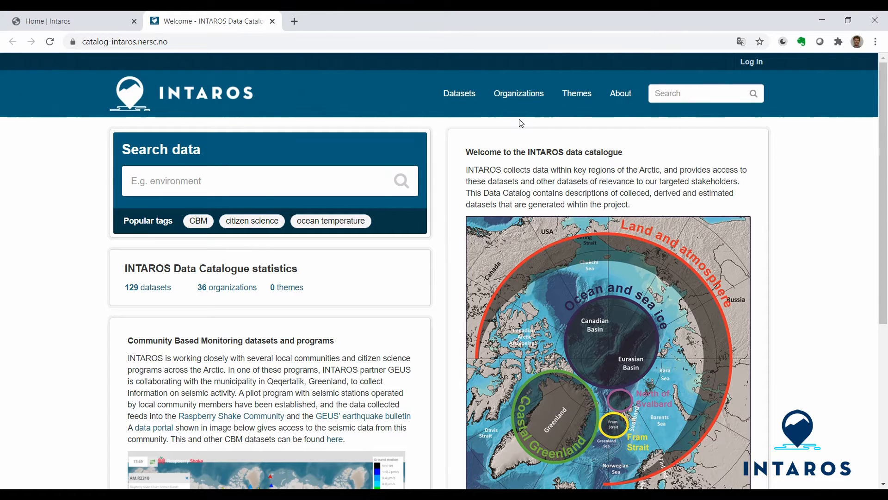
left_click(461, 96)
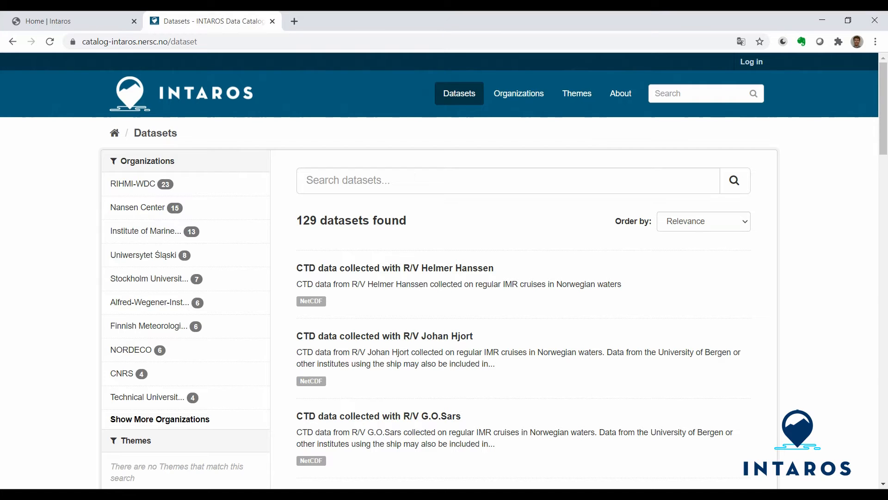
- Search the datasets for "earthquake"
left_click(408, 179)
type("ear")
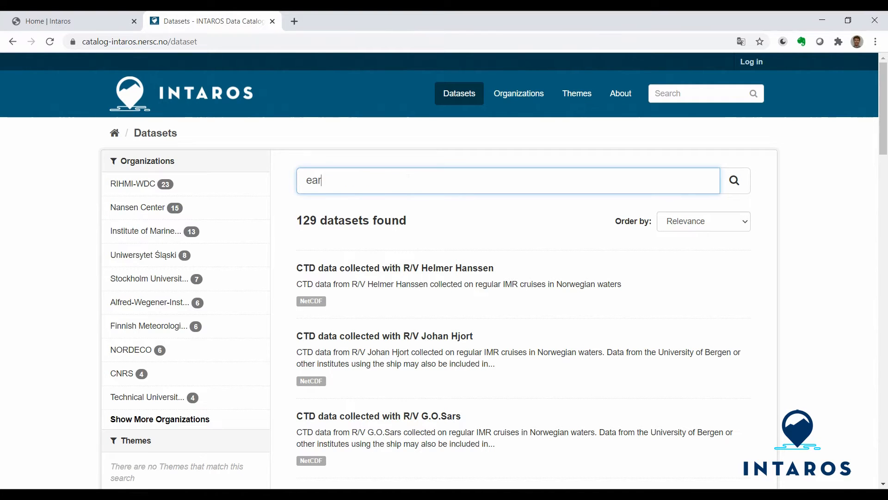
type("thquake")
key("Return")
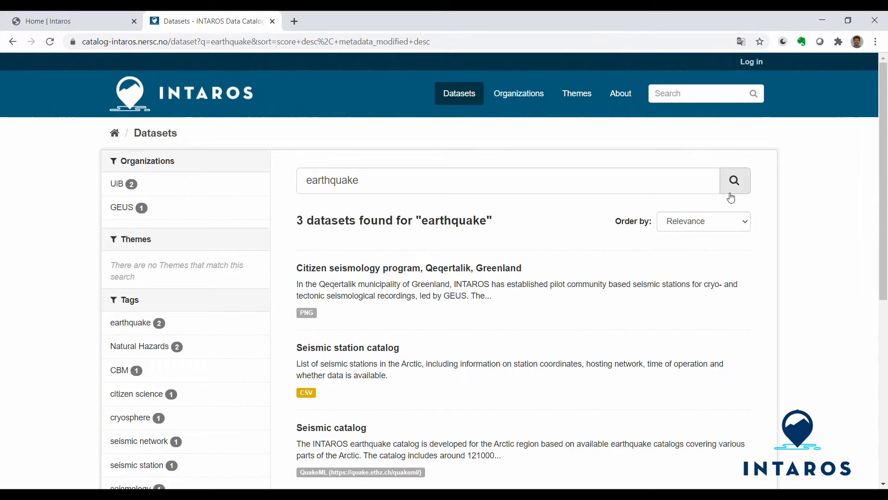
- Open the Seismic catalog dataset and go to its Seismic Catalog resource
left_click_drag(883, 213, 879, 285)
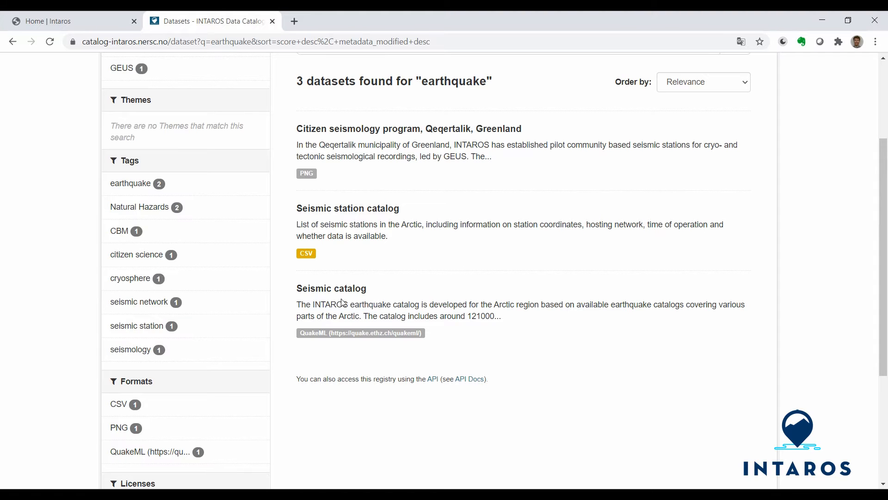
left_click(315, 290)
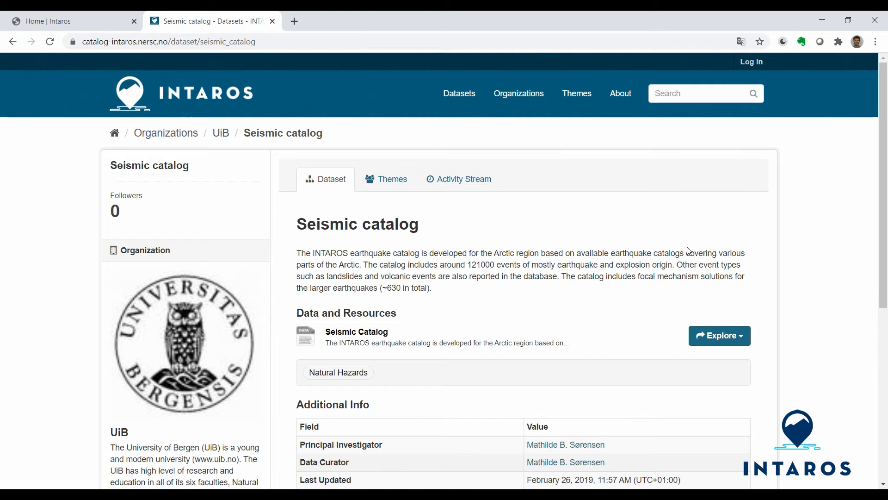
left_click_drag(880, 258, 877, 357)
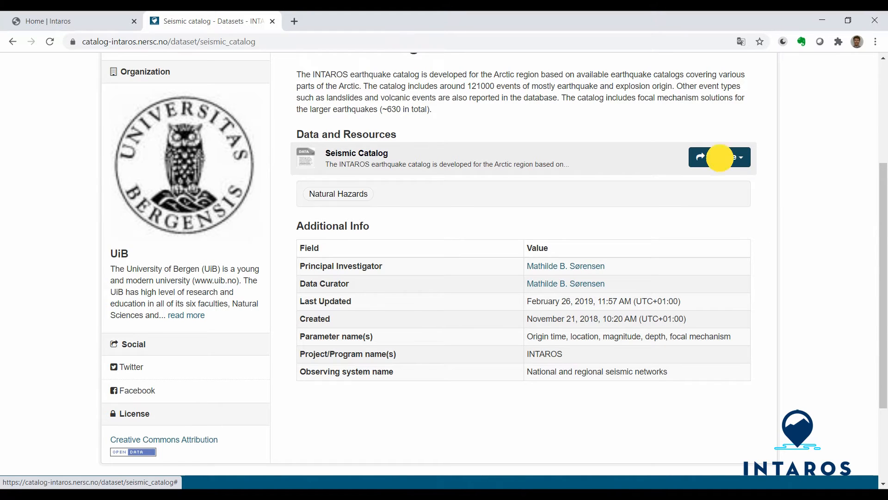
left_click(721, 160)
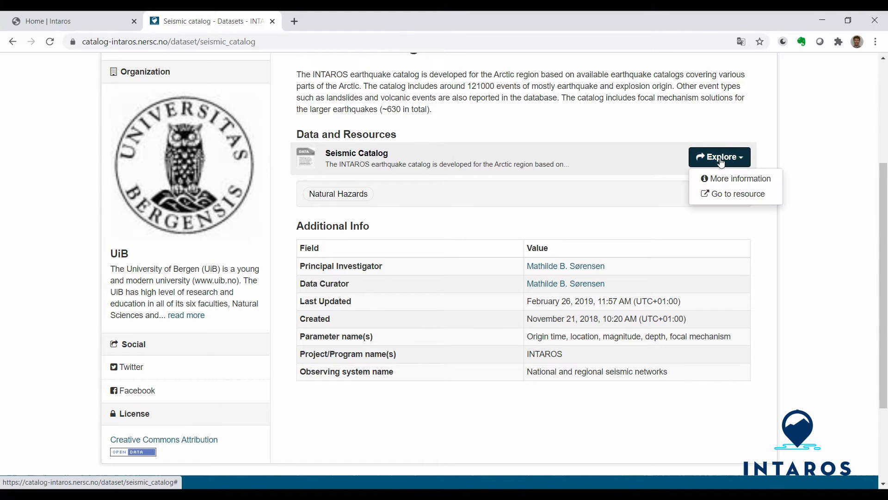
left_click(724, 196)
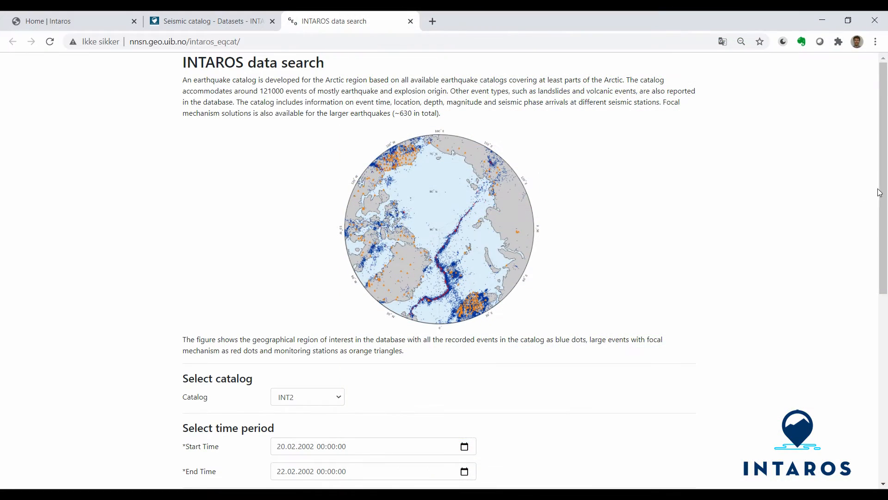
- Check the available catalogs in the search form and set the start time to 18.02.2002 21:30:00
left_click_drag(880, 190, 883, 355)
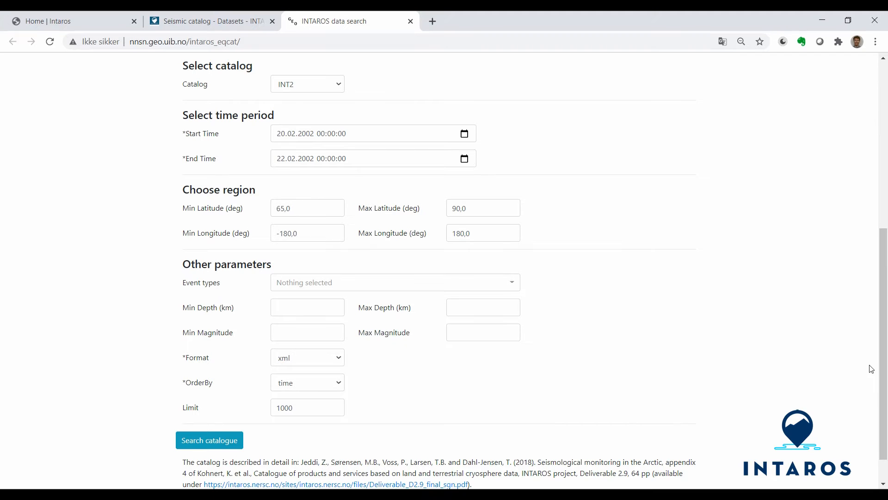
left_click(342, 87)
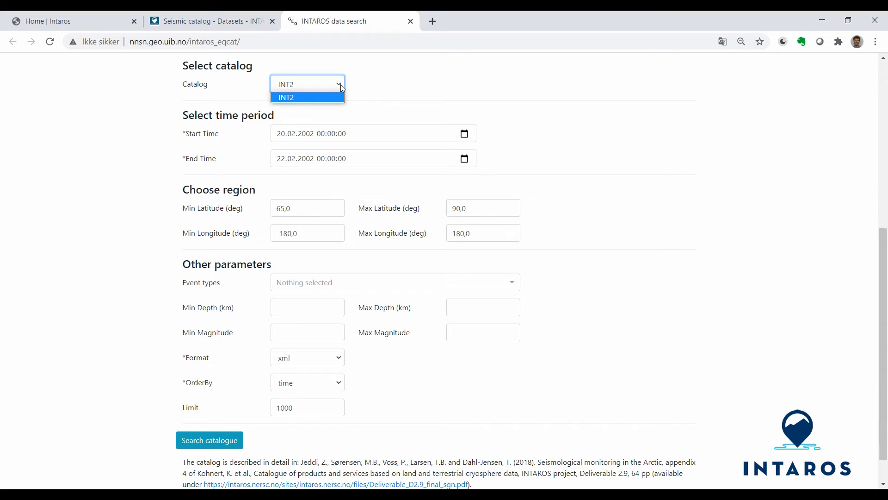
left_click(379, 87)
left_click(285, 135)
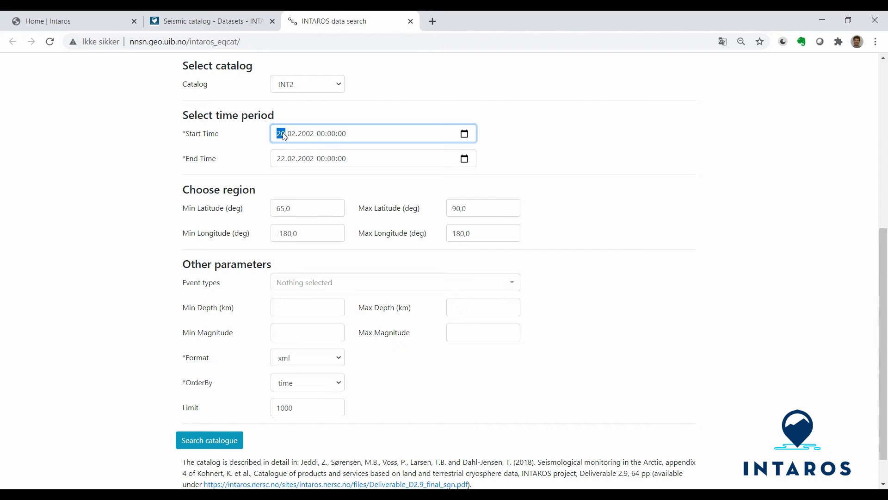
type("18")
left_click(323, 134)
type("21:30")
left_click(487, 133)
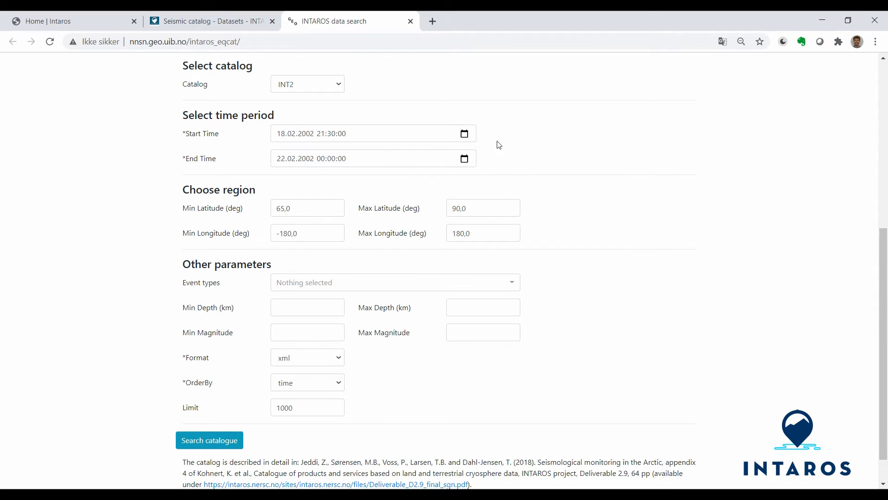
- Pick 16.02.2002 00:55:00 as the start time using the date and time picker
left_click(465, 134)
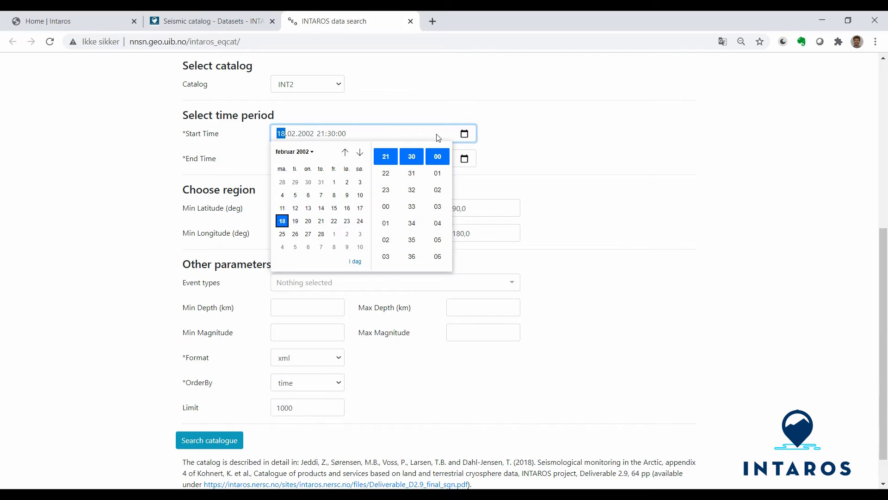
left_click(348, 209)
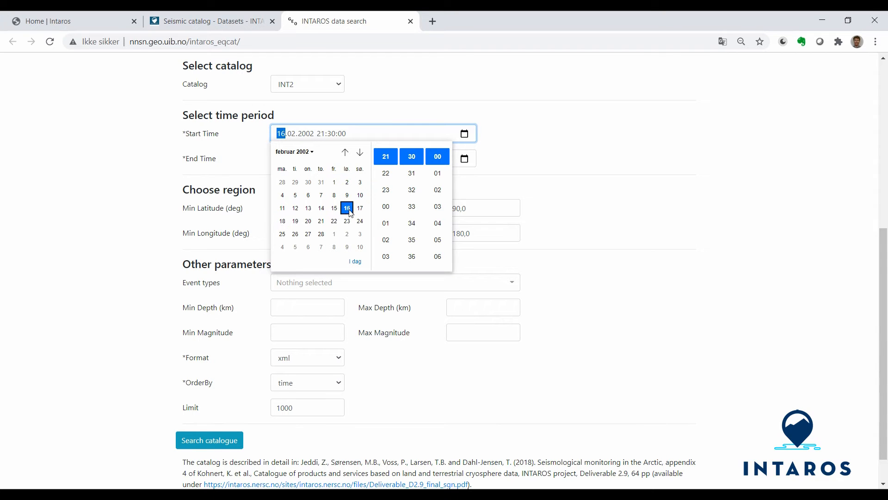
left_click(386, 209)
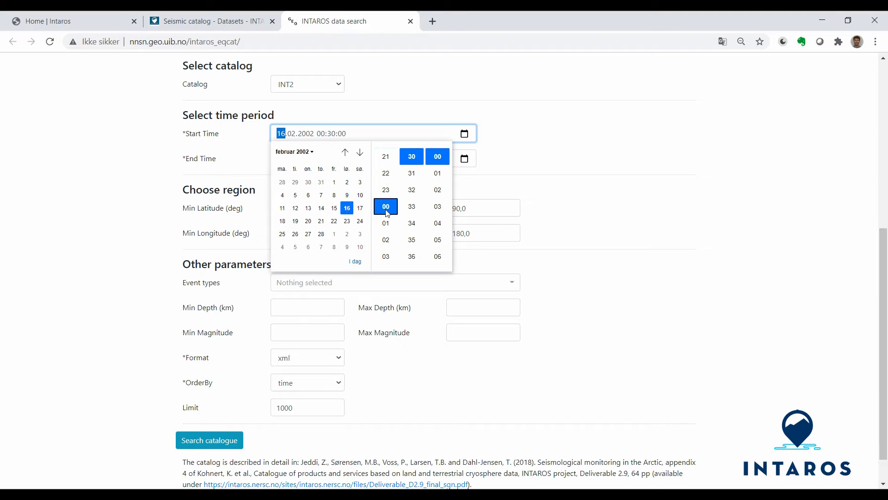
scroll(412, 227, "down", 7)
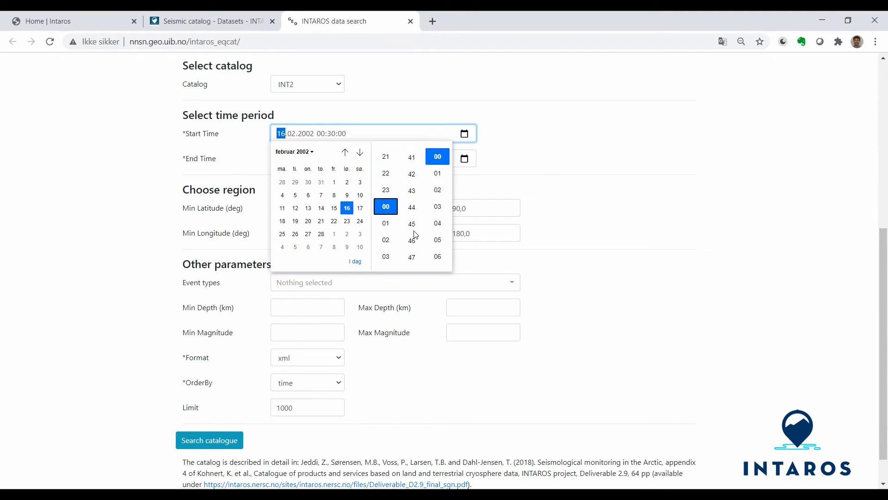
left_click(413, 227)
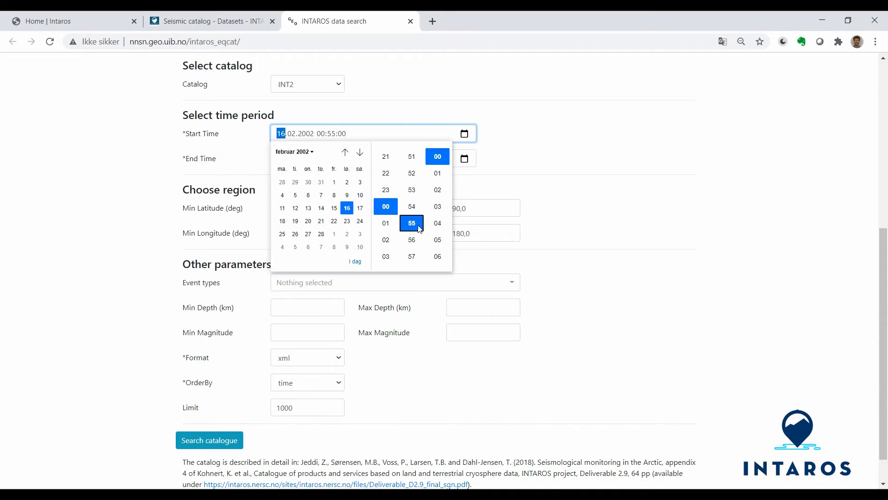
left_click(562, 144)
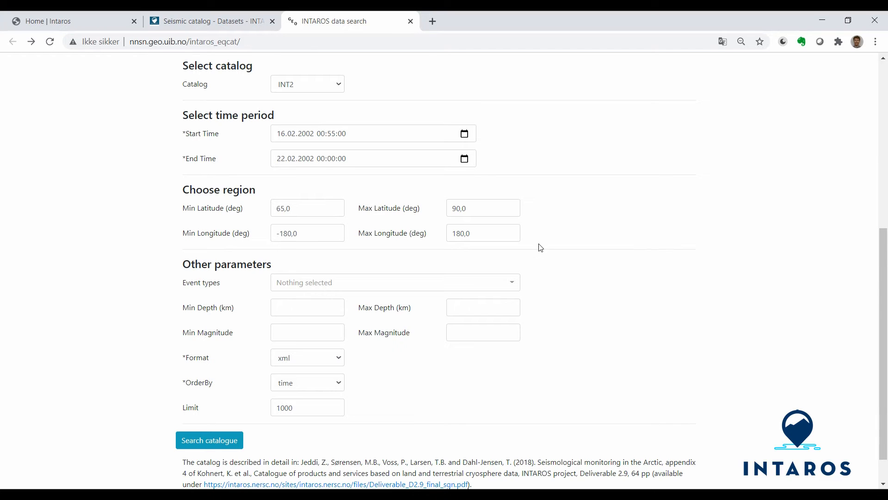
- Try to search the catalogue for the EARTHQUAKE event type only and return to the search form
left_click(512, 286)
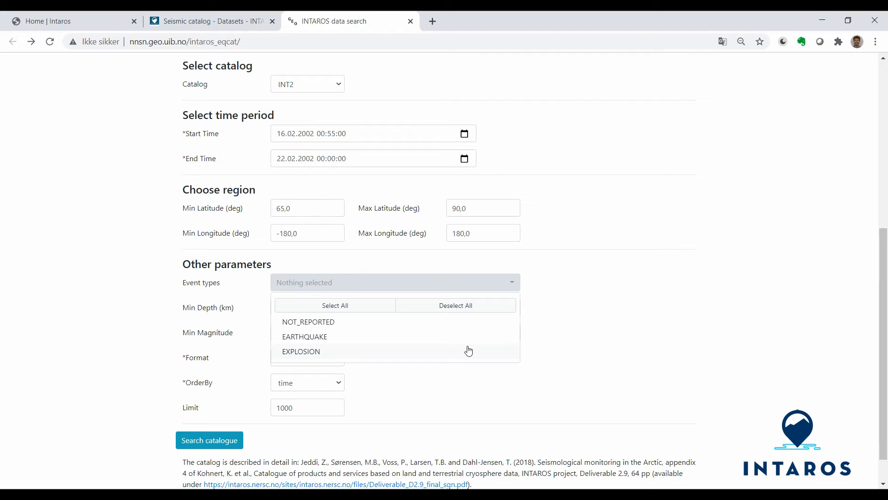
left_click(355, 342)
left_click(562, 304)
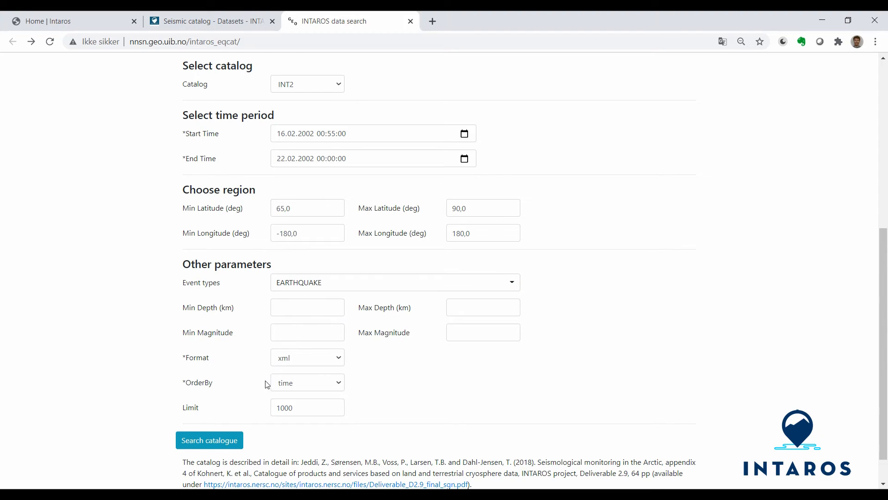
left_click(220, 443)
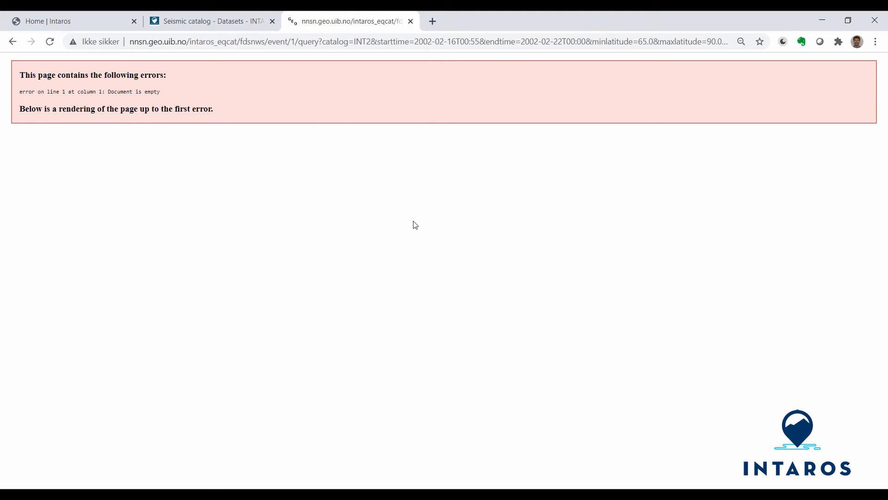
left_click(13, 43)
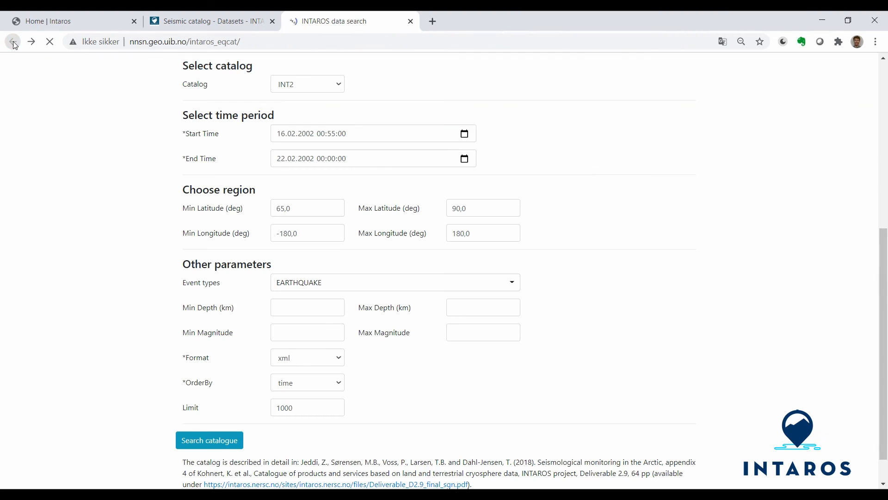
- Select all event types, search the catalogue in xml format and return to the search form
left_click(480, 285)
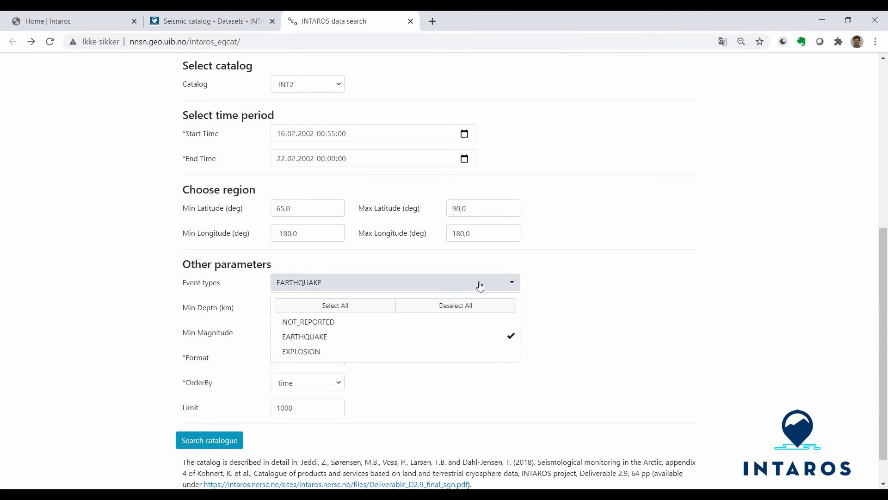
left_click(363, 309)
left_click(539, 285)
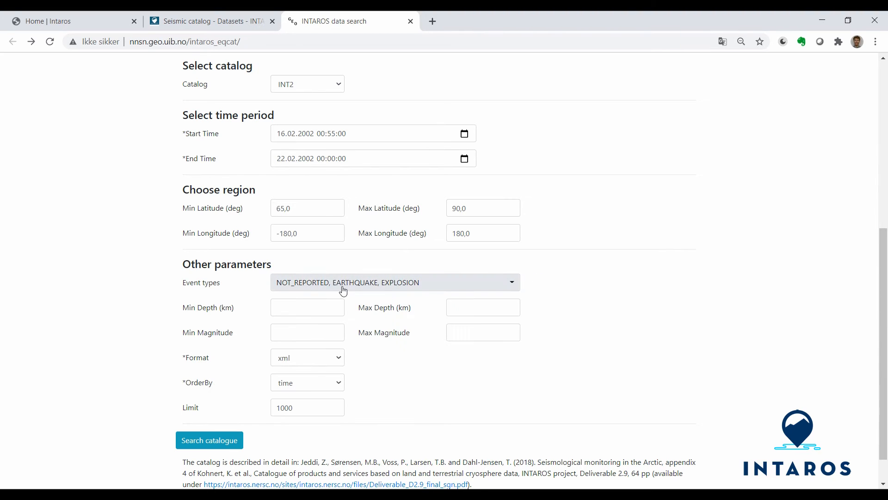
left_click(224, 443)
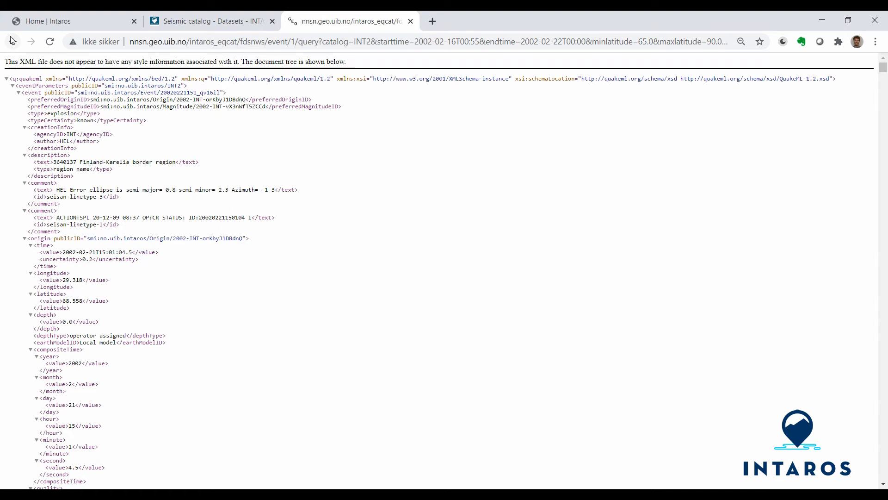
left_click(11, 41)
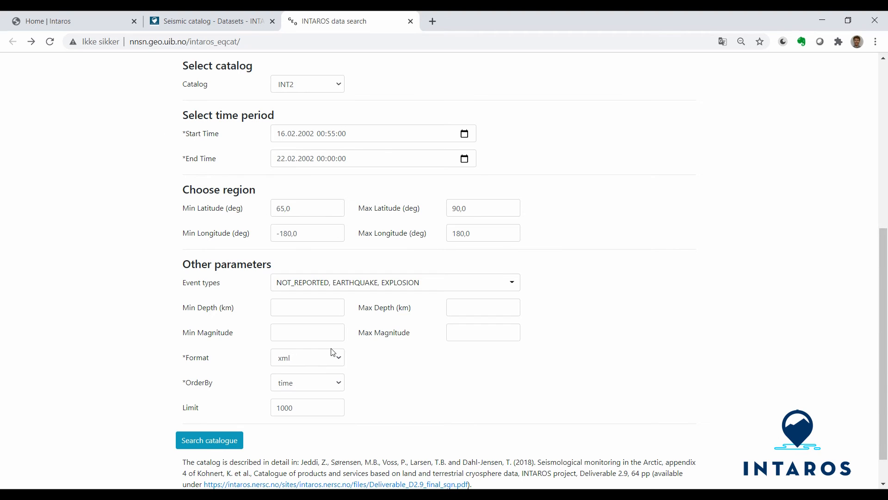
- Set the output format to text, search the catalogue and return to the search form
left_click(335, 360)
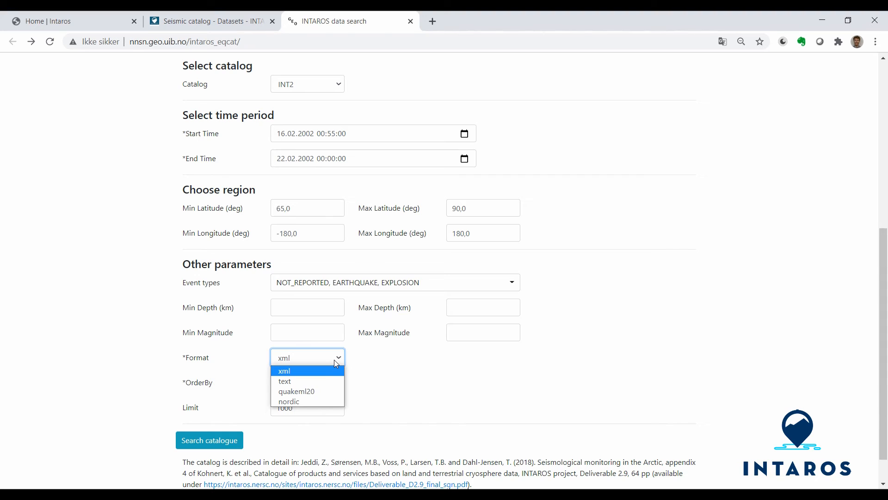
left_click(321, 401)
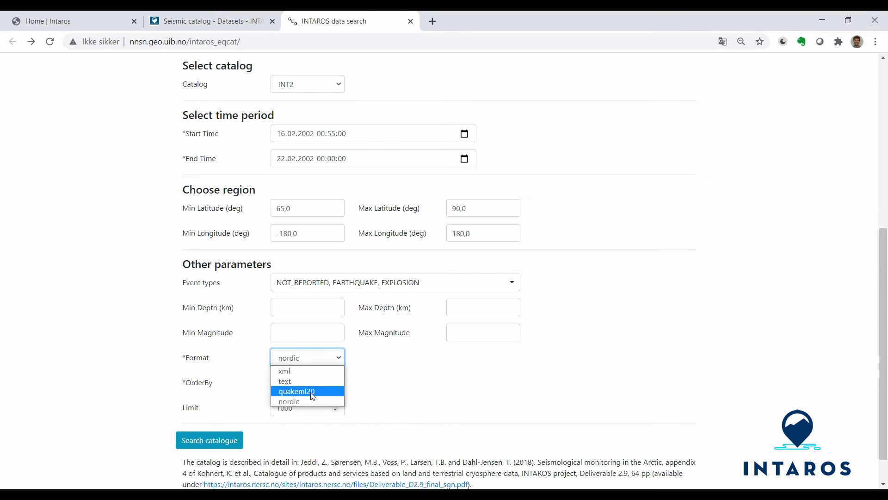
left_click(299, 382)
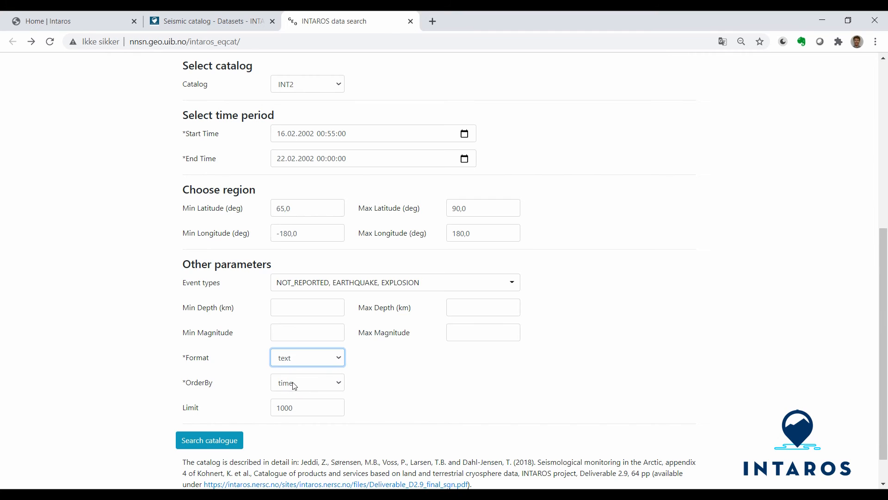
left_click(219, 439)
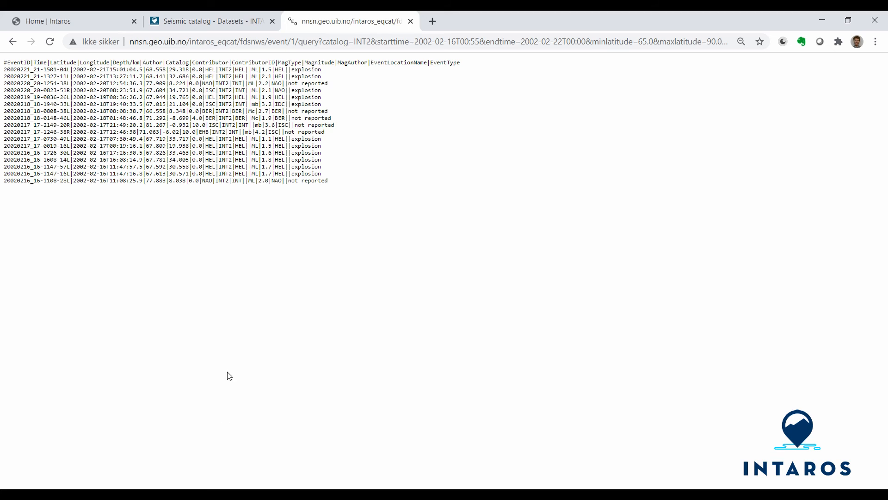
left_click(12, 42)
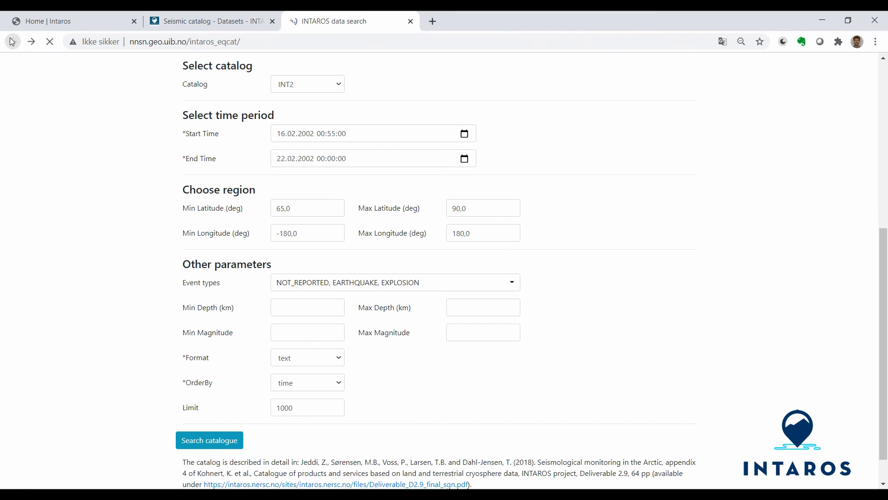
- Set the search period's start time to 01.01.2002 00:00:00 and its end date to 31.12.2002
left_click(281, 134)
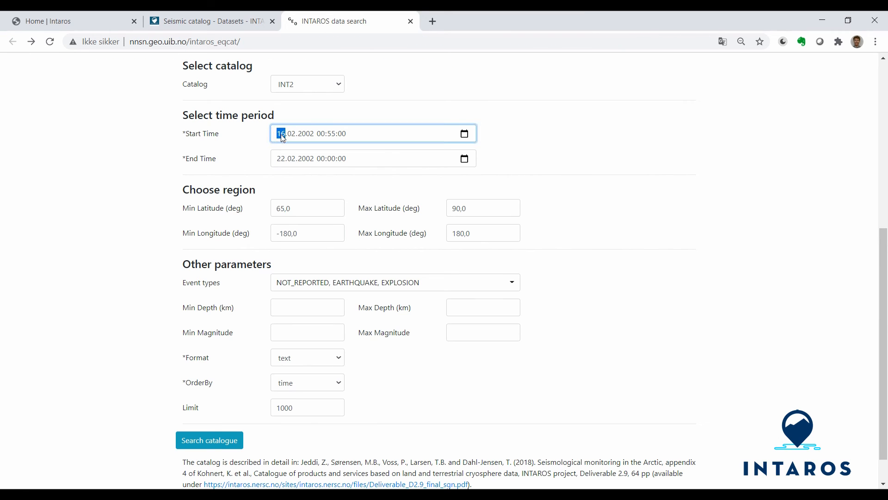
type("01.01")
left_click(329, 134)
type("00")
left_click(283, 161)
type("31.12")
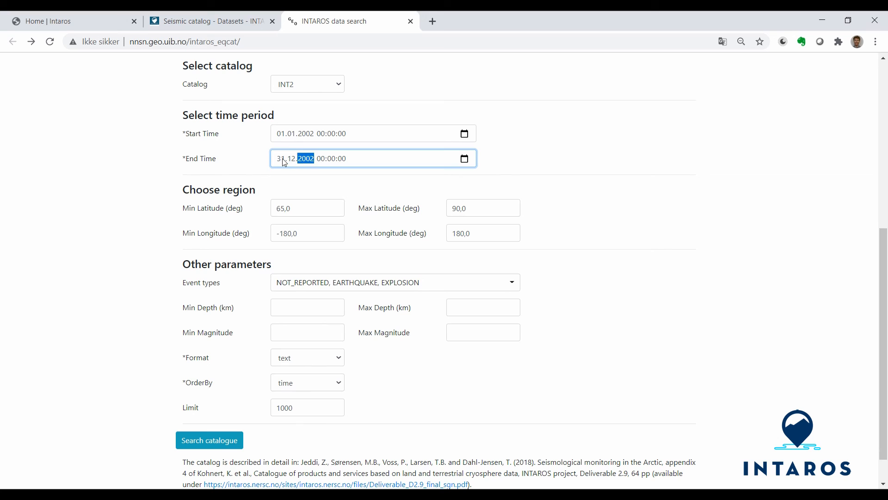
- Restrict the search's event types to EARTHQUAKE only
left_click(343, 280)
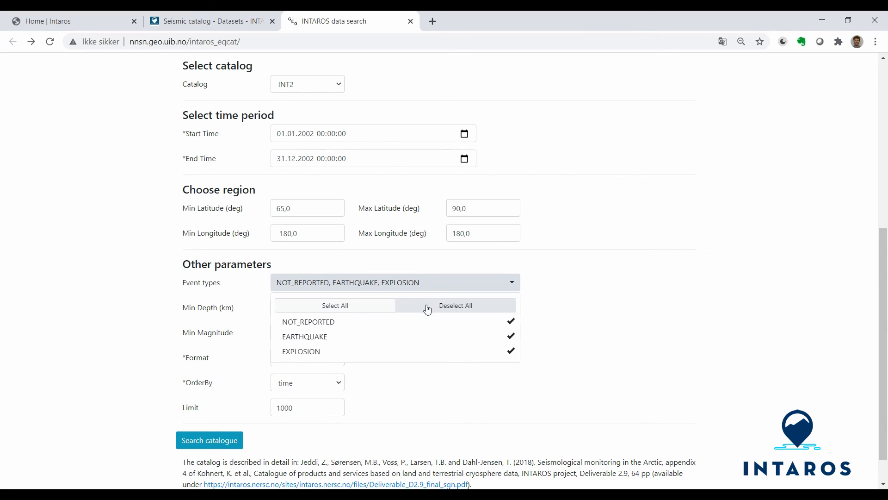
left_click(428, 306)
left_click(320, 337)
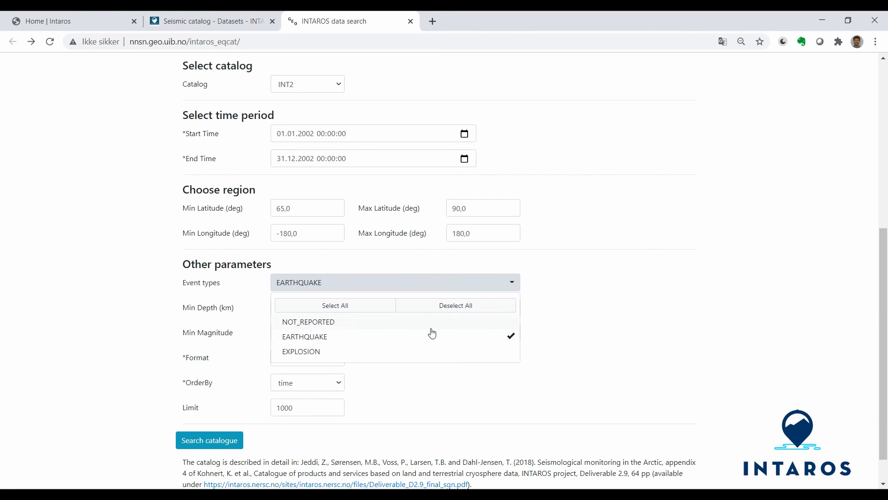
left_click(567, 333)
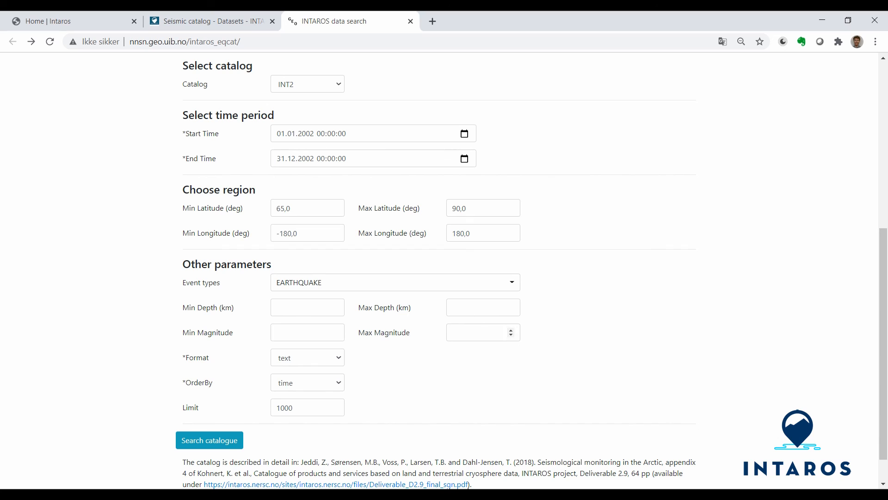
- Order the results by time-asc and search the catalogue
left_click(308, 383)
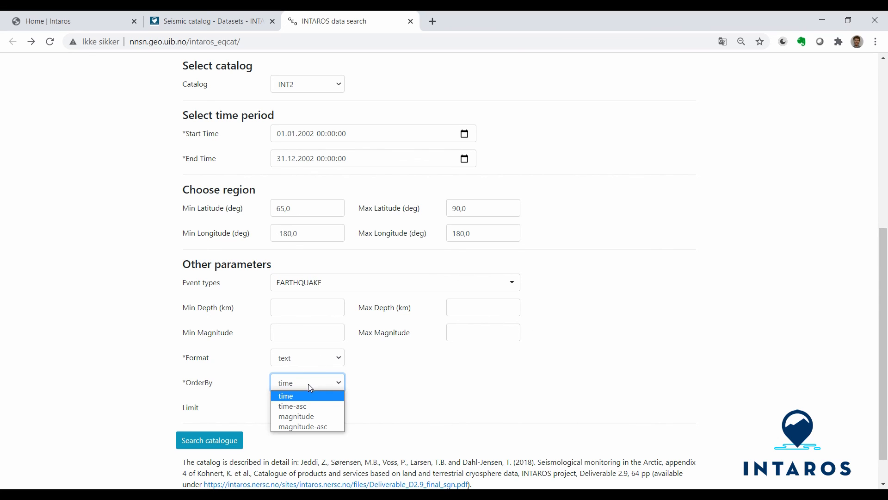
left_click(299, 406)
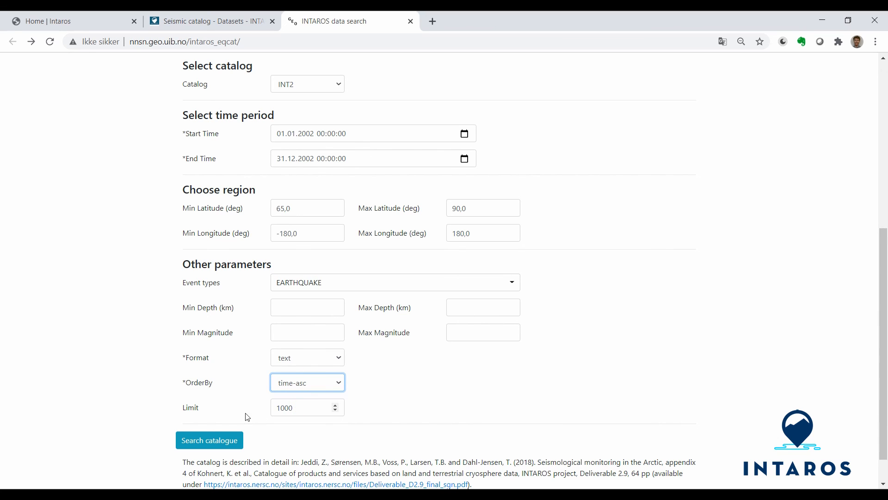
left_click(207, 438)
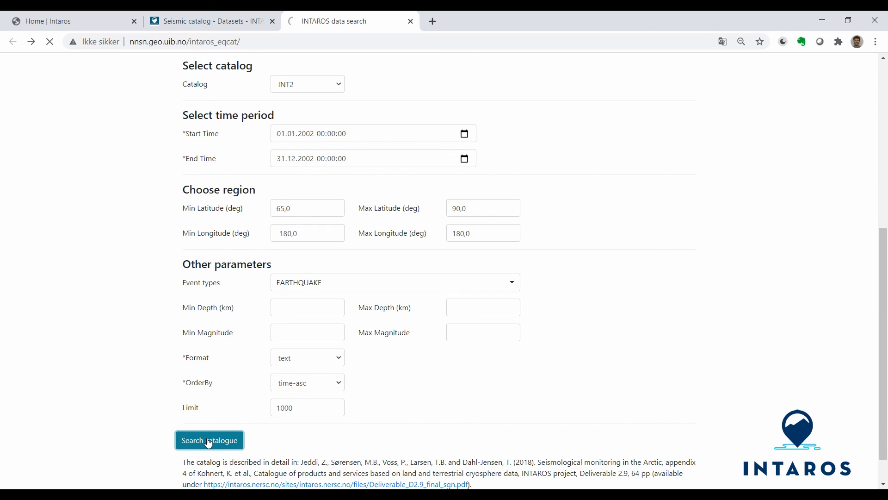